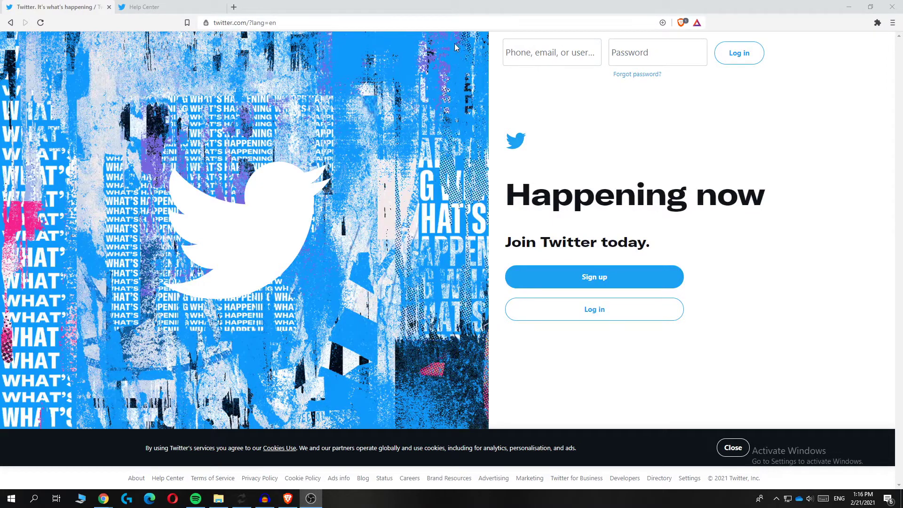
Start password recovery via 'Forgot password?' on the Twitter login form
{"action": "left_click", "coordinate": [541, 52]}
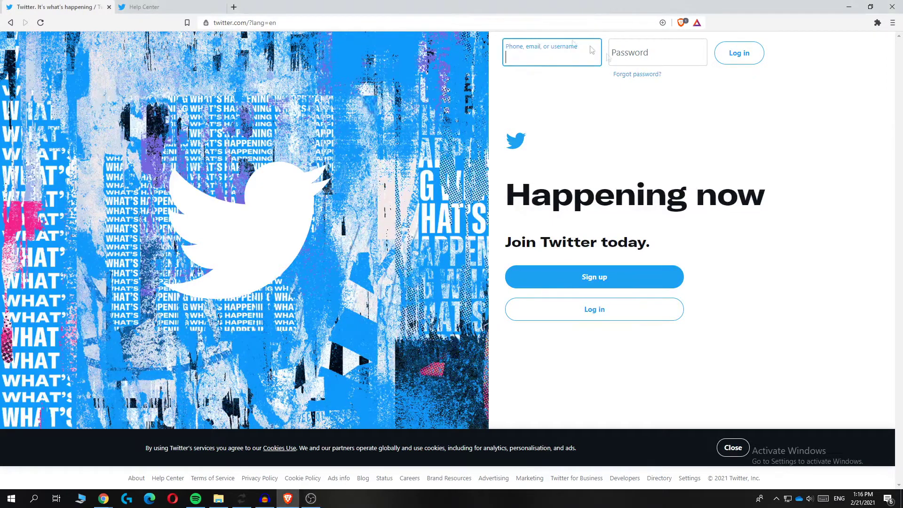
{"action": "left_click", "coordinate": [531, 74]}
{"action": "left_click", "coordinate": [519, 58]}
{"action": "left_click", "coordinate": [636, 57]}
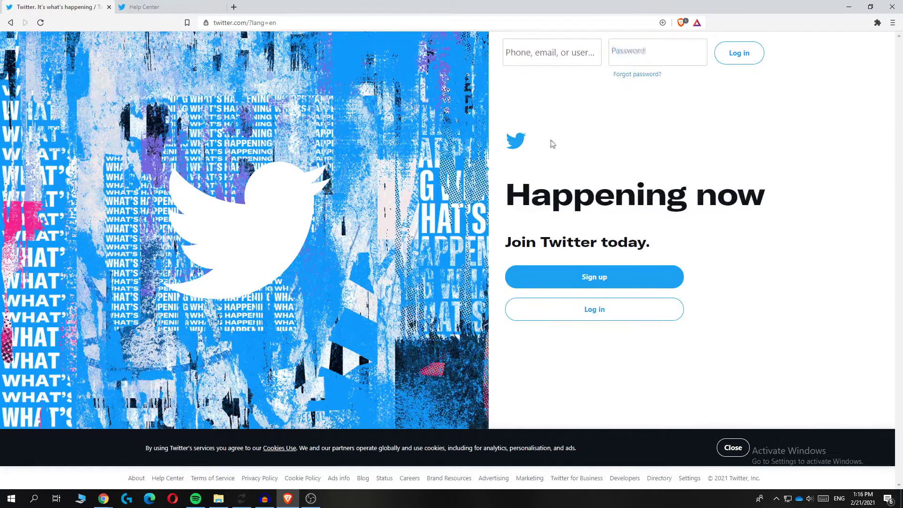
{"action": "left_click_drag", "start_coordinate": [667, 74], "coordinate": [626, 75]}
{"action": "left_click", "coordinate": [685, 91]}
{"action": "left_click", "coordinate": [554, 55]}
{"action": "left_click", "coordinate": [555, 105]}
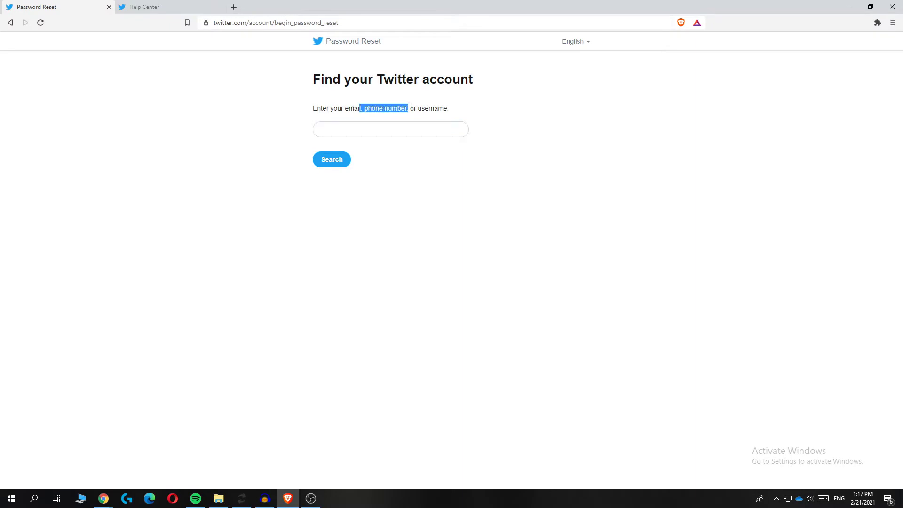
Enter the account's username in Find your Twitter account and submit the search
{"action": "left_click_drag", "start_coordinate": [450, 108], "coordinate": [415, 109]}
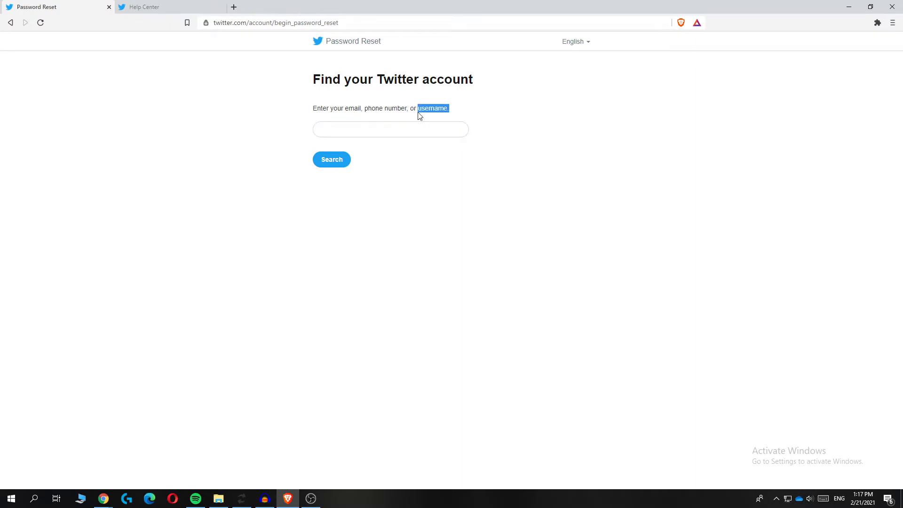
{"action": "left_click", "coordinate": [403, 127]}
{"action": "type", "text": "howtosim"}
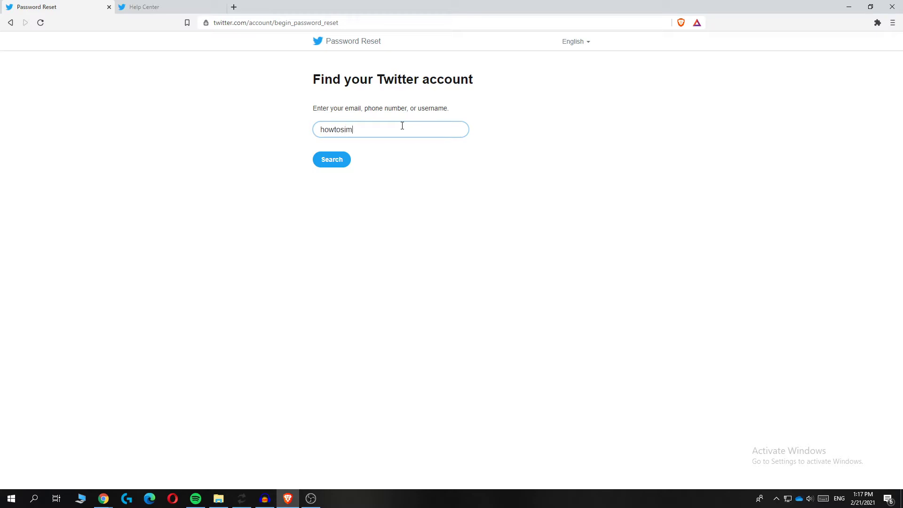
{"action": "type", "text": "ple"}
{"action": "key", "text": "Return"}
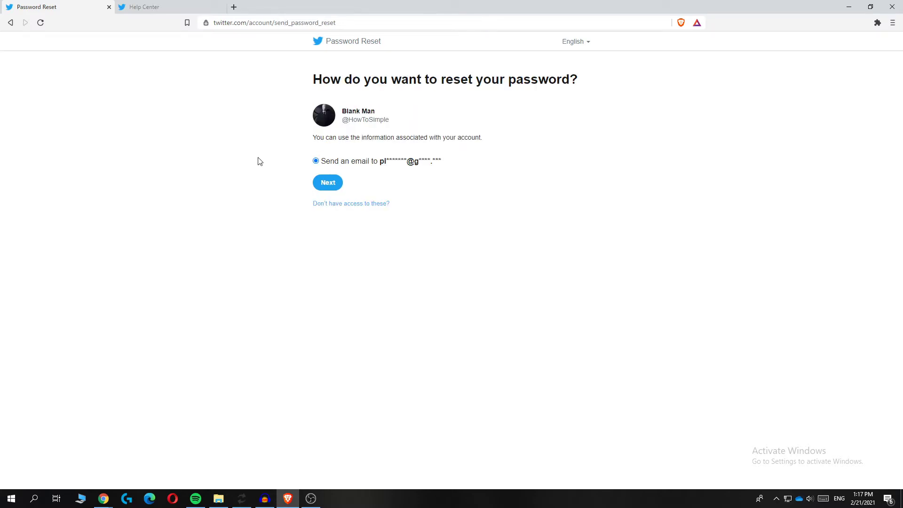
{"action": "double_click", "coordinate": [383, 161]}
{"action": "left_click", "coordinate": [417, 166]}
{"action": "left_click_drag", "start_coordinate": [381, 162], "coordinate": [432, 164]}
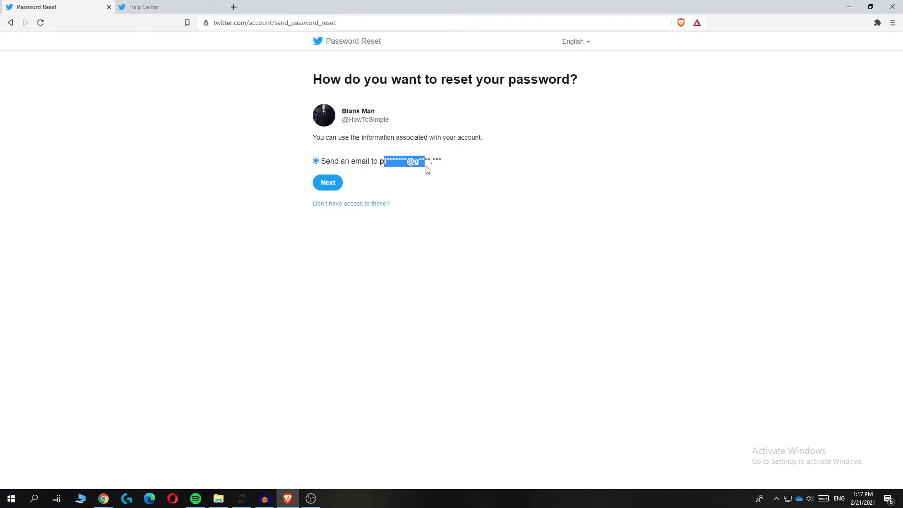
{"action": "left_click", "coordinate": [442, 184]}
{"action": "left_click_drag", "start_coordinate": [335, 162], "coordinate": [412, 162]}
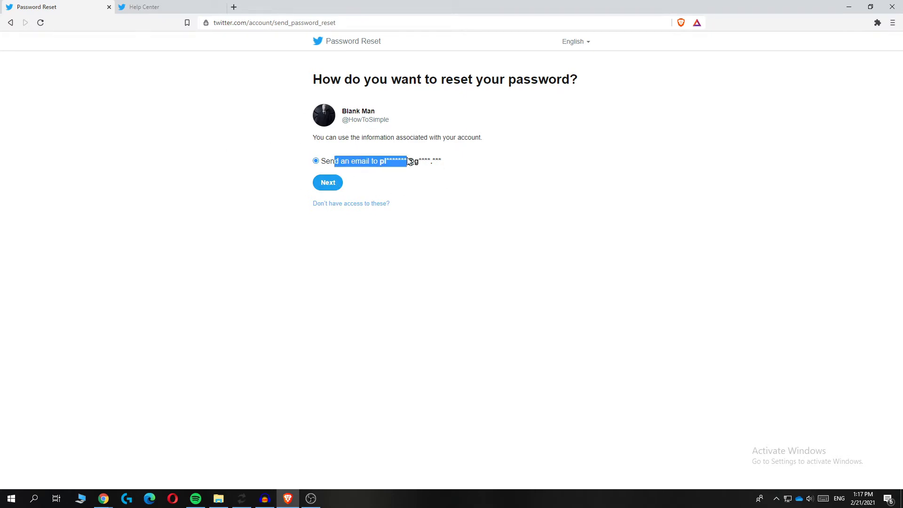
{"action": "left_click", "coordinate": [455, 198]}
{"action": "left_click_drag", "start_coordinate": [350, 204], "coordinate": [339, 226]}
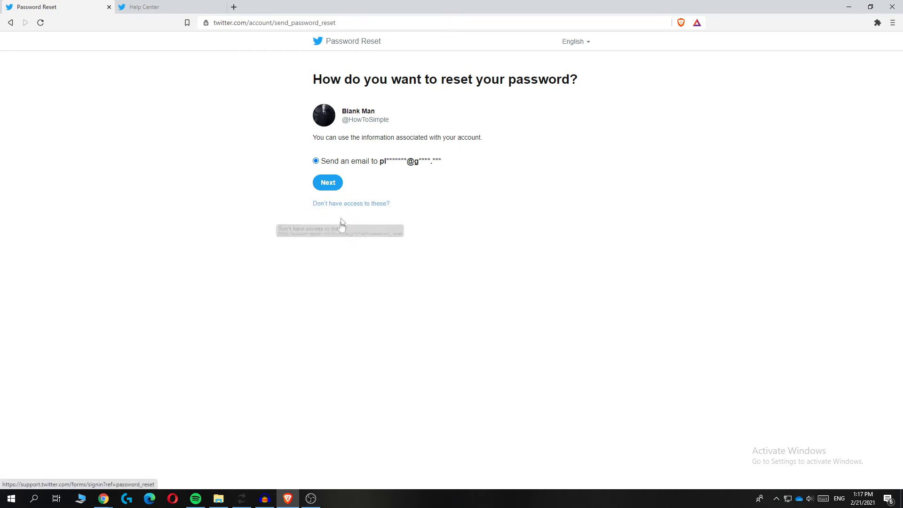
{"action": "left_click", "coordinate": [339, 205]}
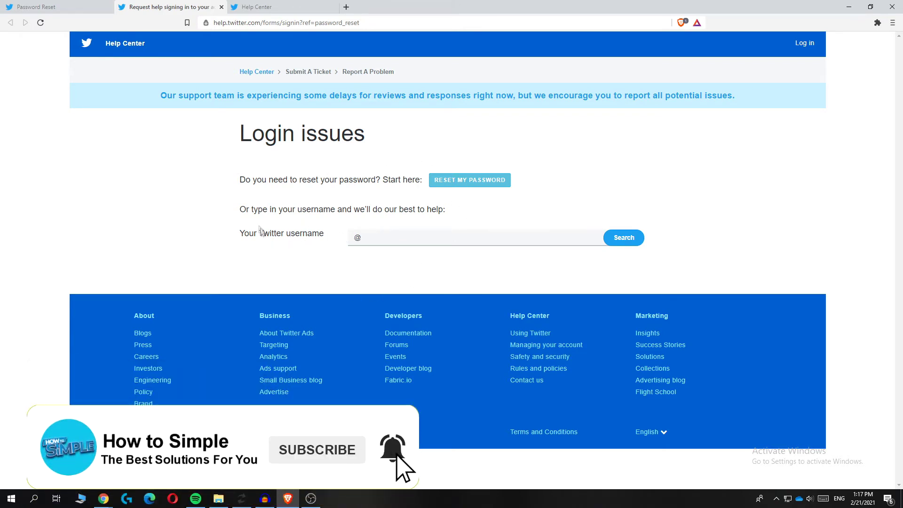
{"action": "left_click", "coordinate": [220, 6]}
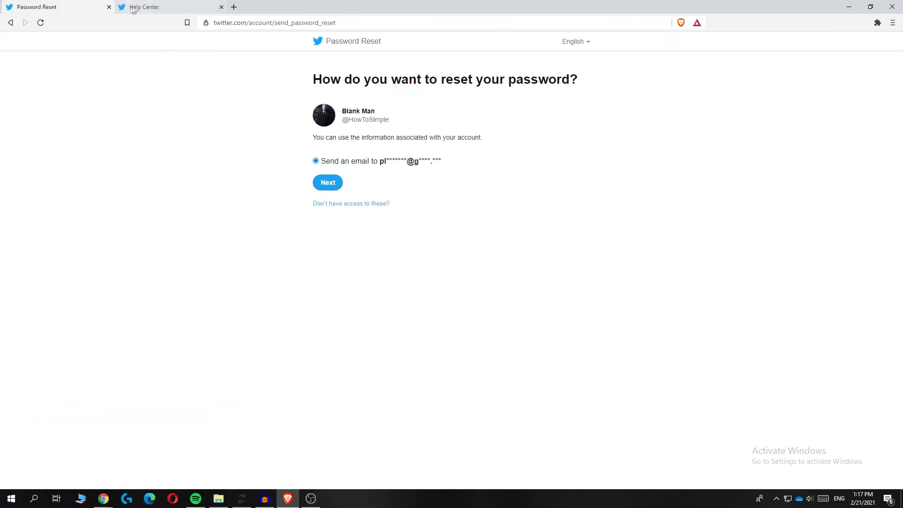
From the Help Center's Contact us page, choose login and account support, then 'I can't log in'
{"action": "left_click", "coordinate": [184, 8]}
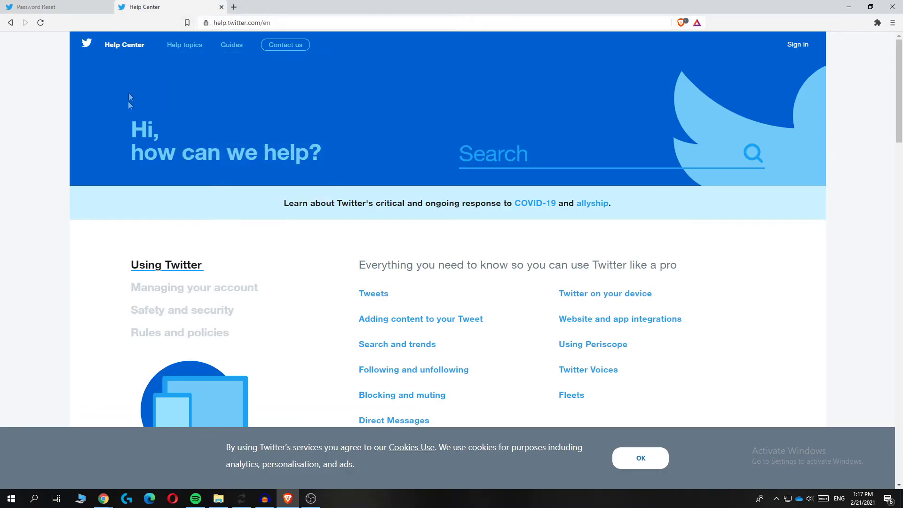
{"action": "left_click", "coordinate": [285, 44]}
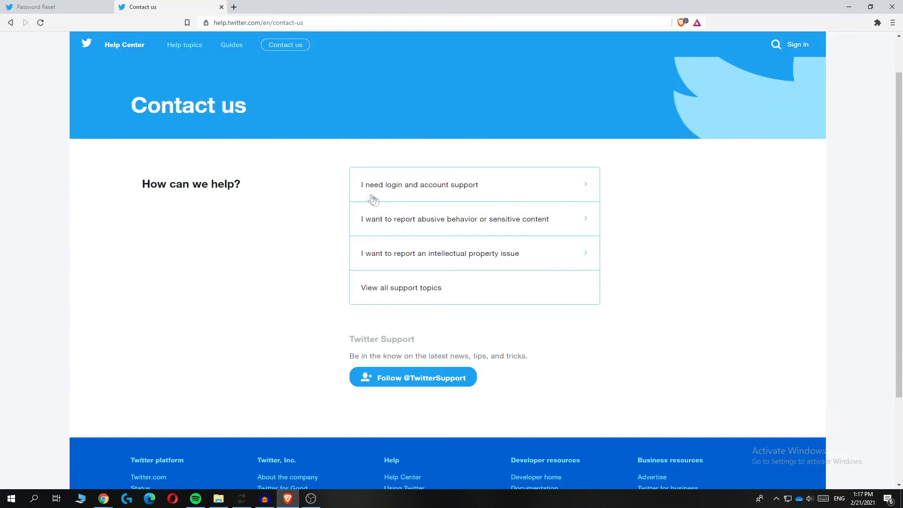
{"action": "left_click", "coordinate": [432, 185]}
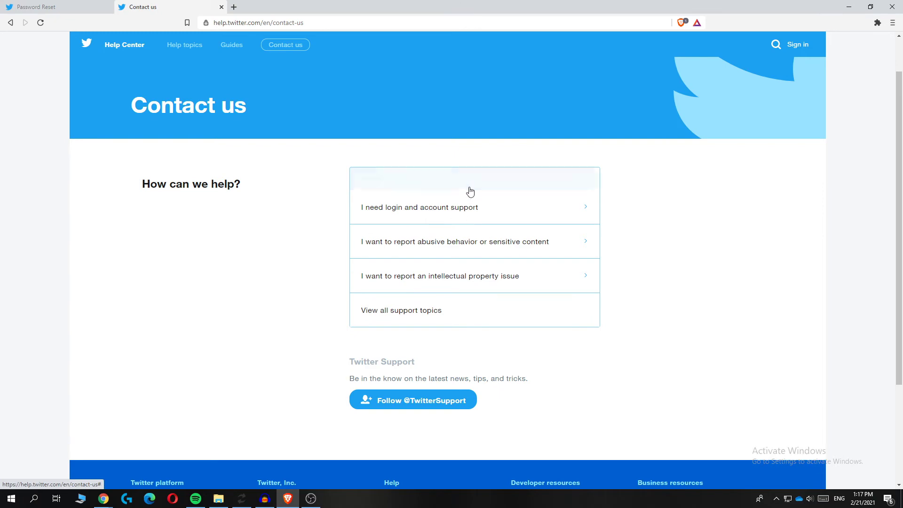
{"action": "scroll", "coordinate": [430, 225], "scroll_direction": "down", "scroll_amount": 1}
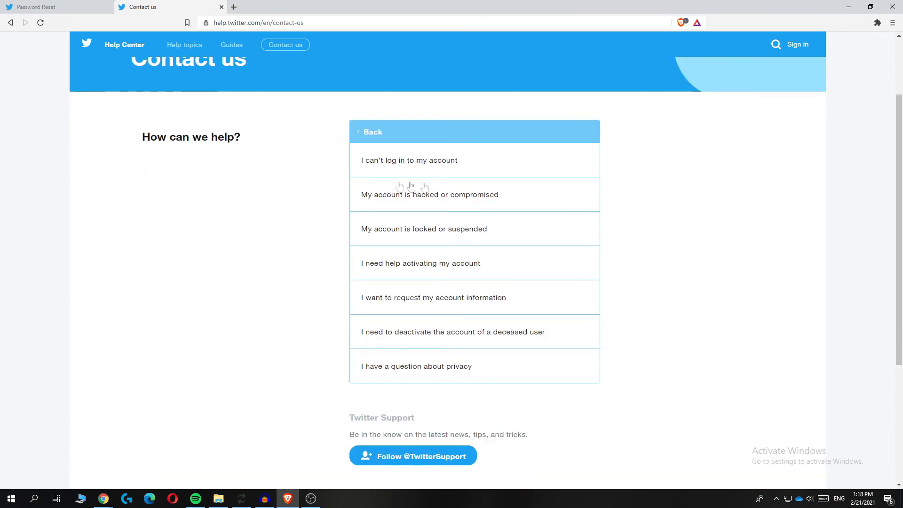
{"action": "left_click", "coordinate": [404, 160]}
Focus the empty 'Your Twitter username' field and dismiss the autofill suggestion
{"action": "left_click", "coordinate": [378, 235]}
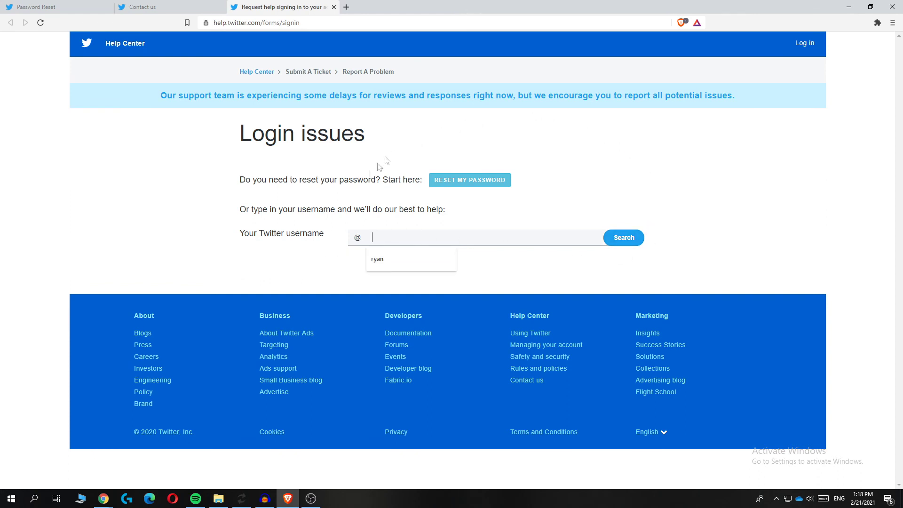
{"action": "left_click", "coordinate": [325, 276]}
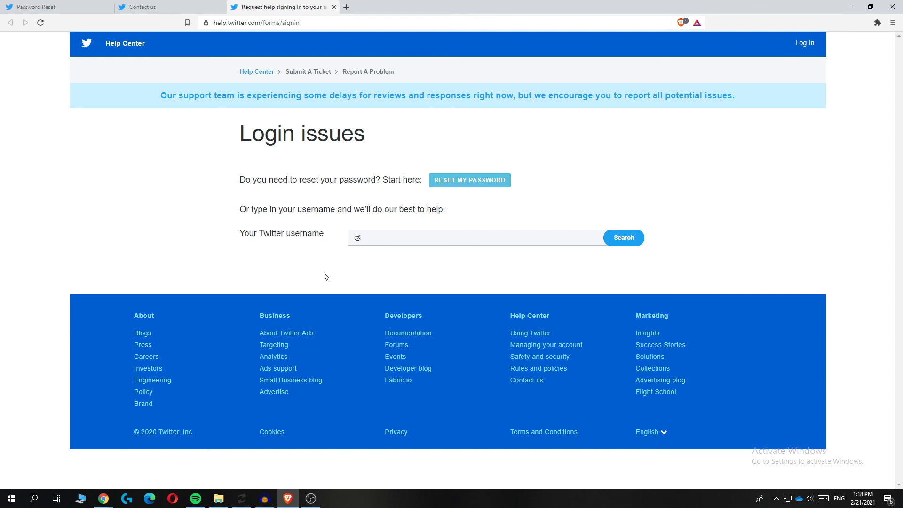